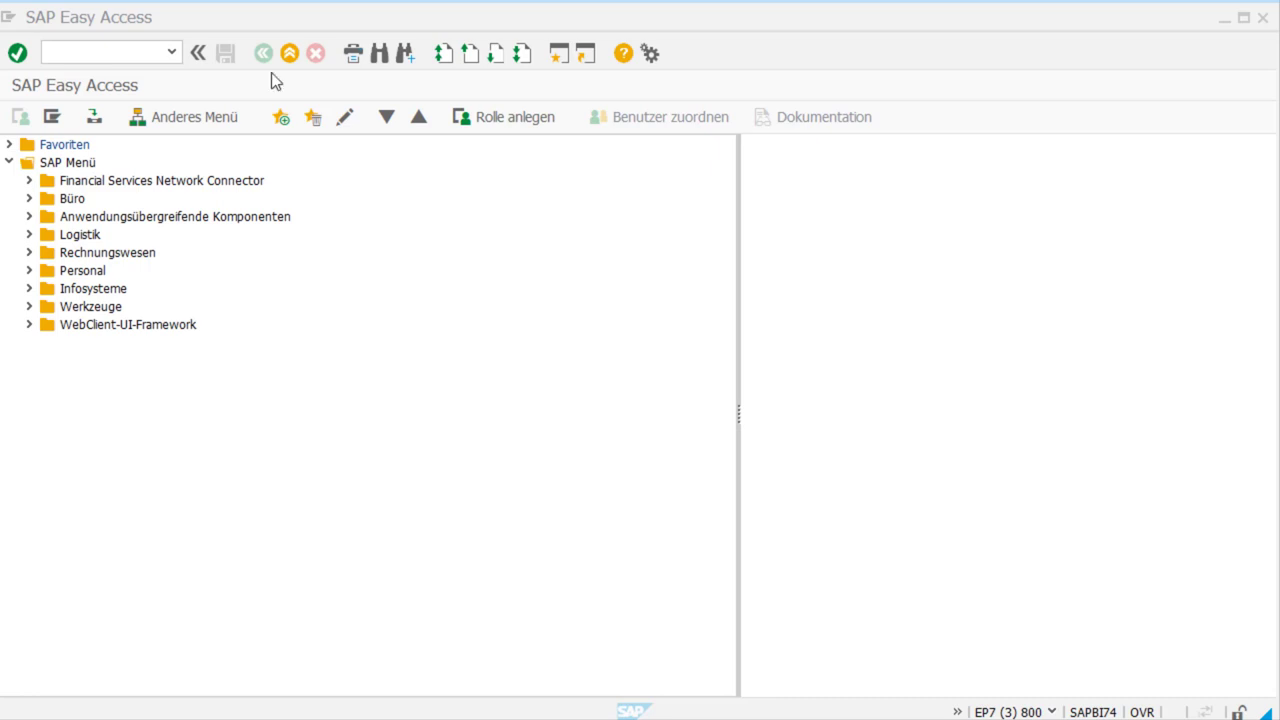
Open transaction SE37 and start a test of function module TH_POPUP
{"action": "left_click", "coordinate": [131, 53]}
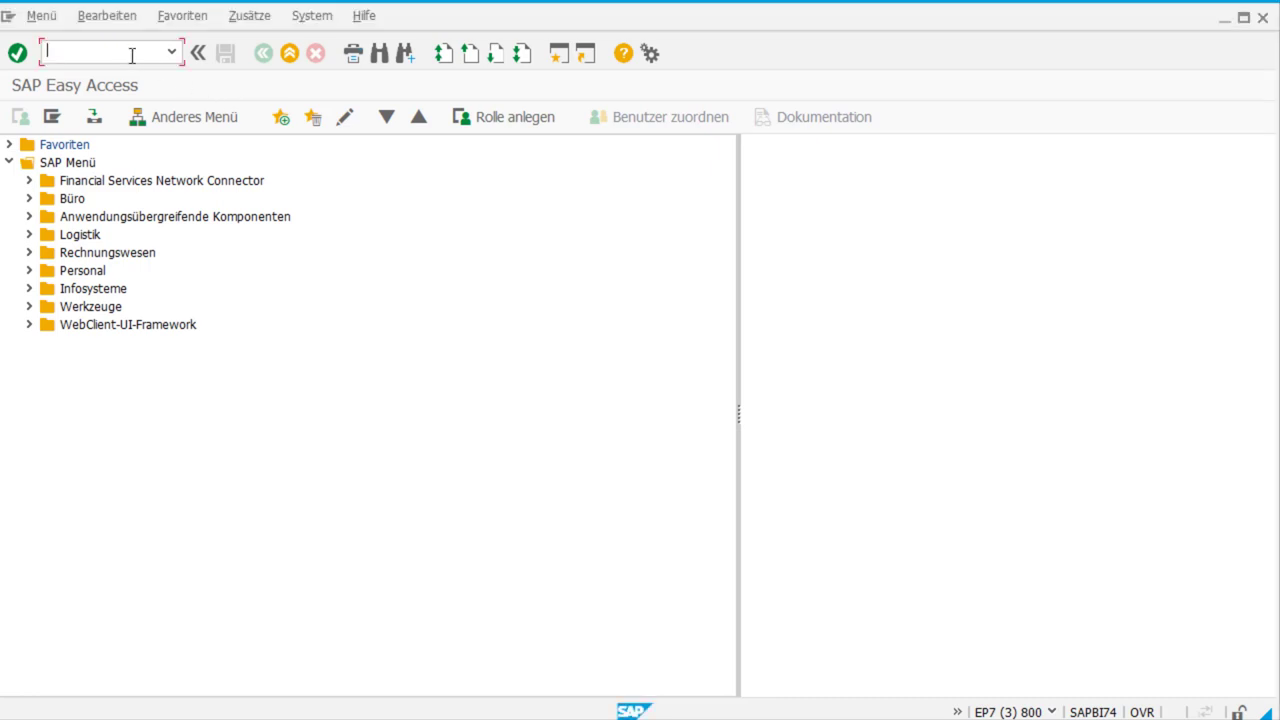
{"action": "type", "text": "SE37"}
{"action": "key", "text": "Return"}
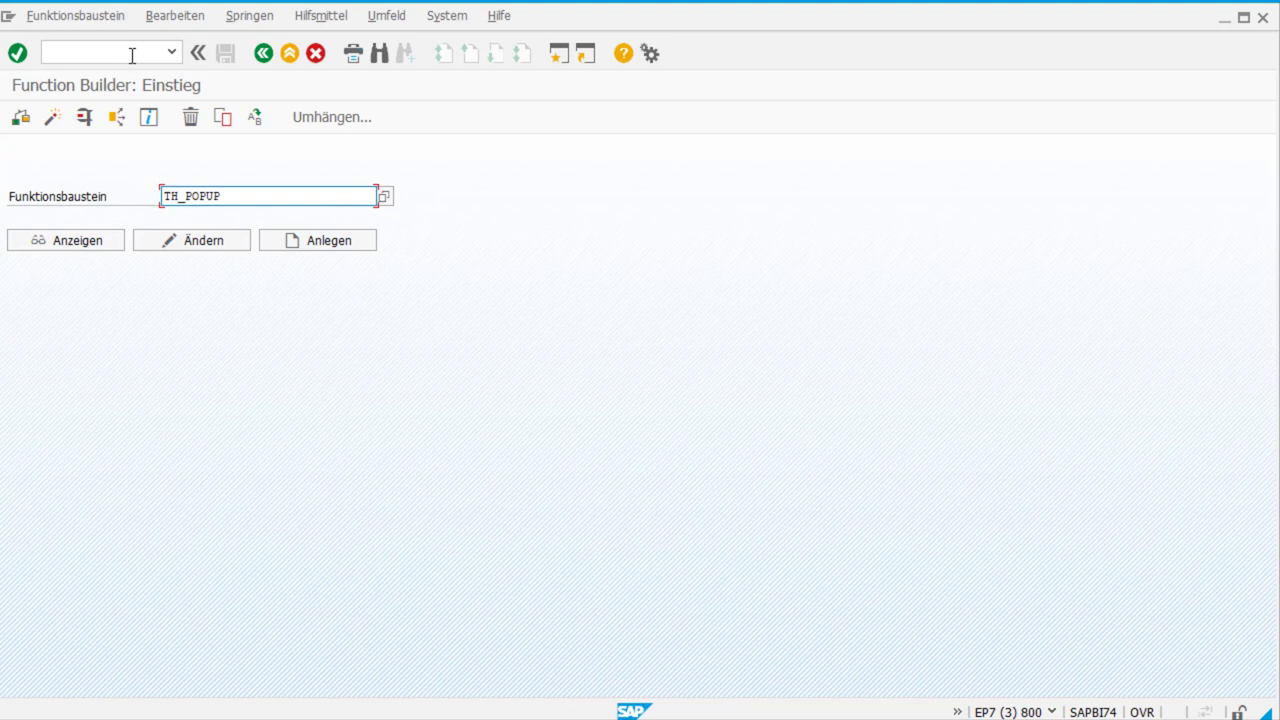
{"action": "left_click", "coordinate": [83, 120]}
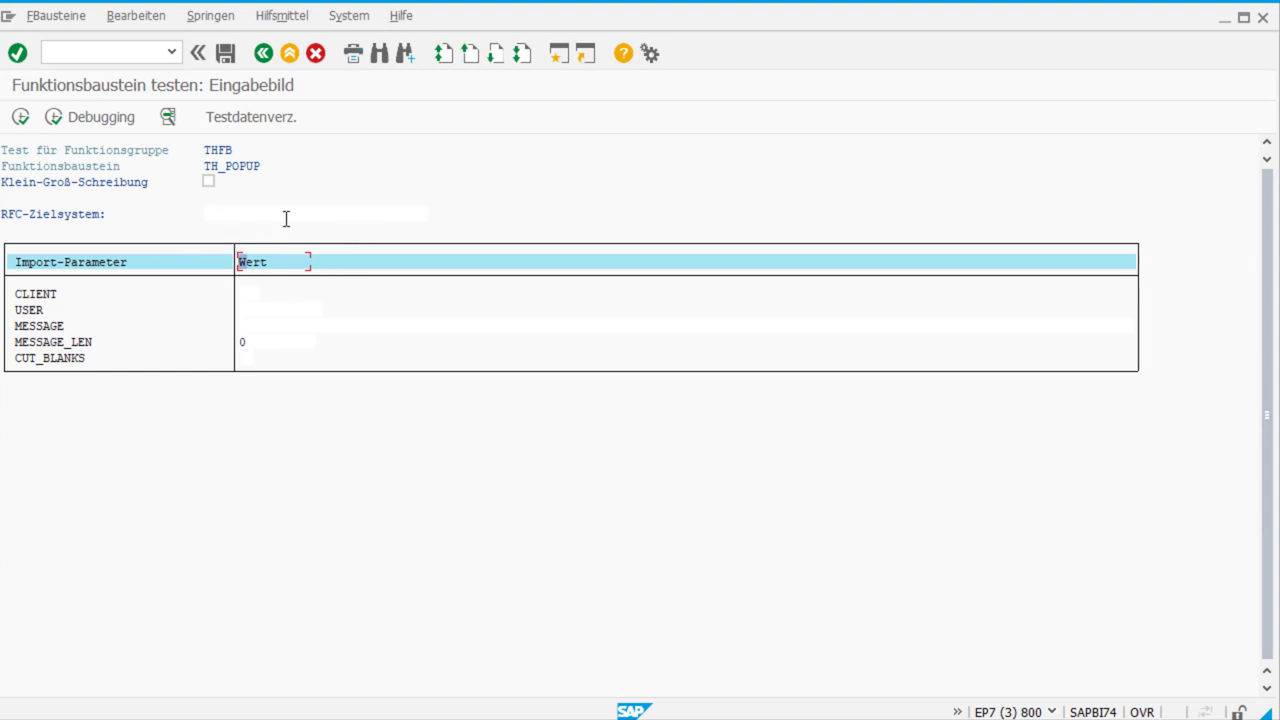
Set the import parameter CLIENT to 800 and USER to USERW06
{"action": "left_click", "coordinate": [249, 292]}
{"action": "type", "text": "800"}
{"action": "double_click", "coordinate": [294, 308]}
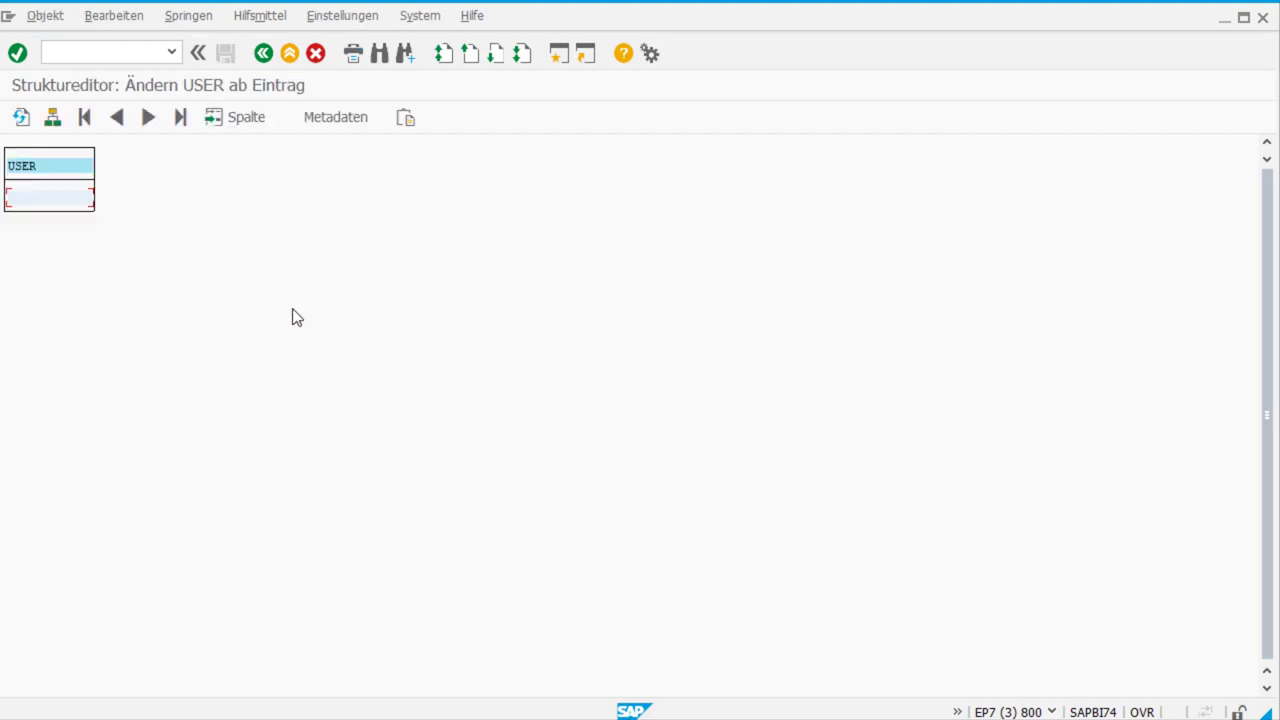
{"action": "left_click", "coordinate": [266, 58]}
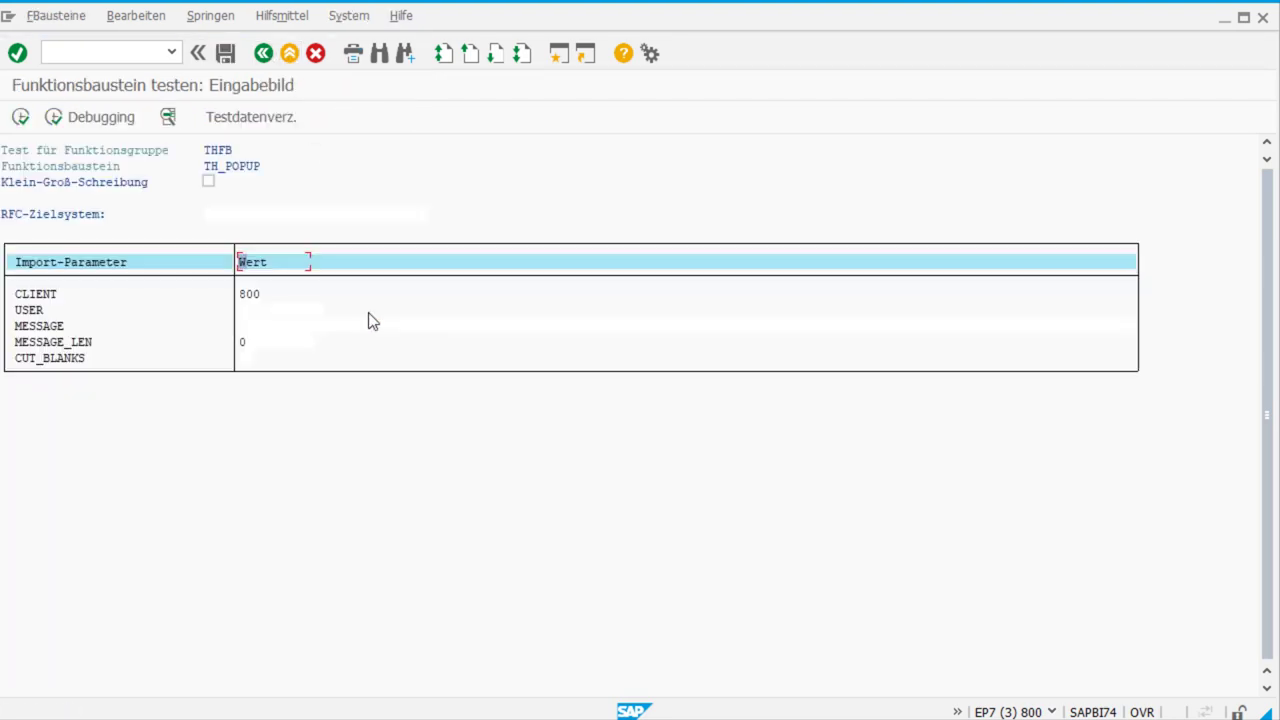
{"action": "left_click", "coordinate": [300, 308]}
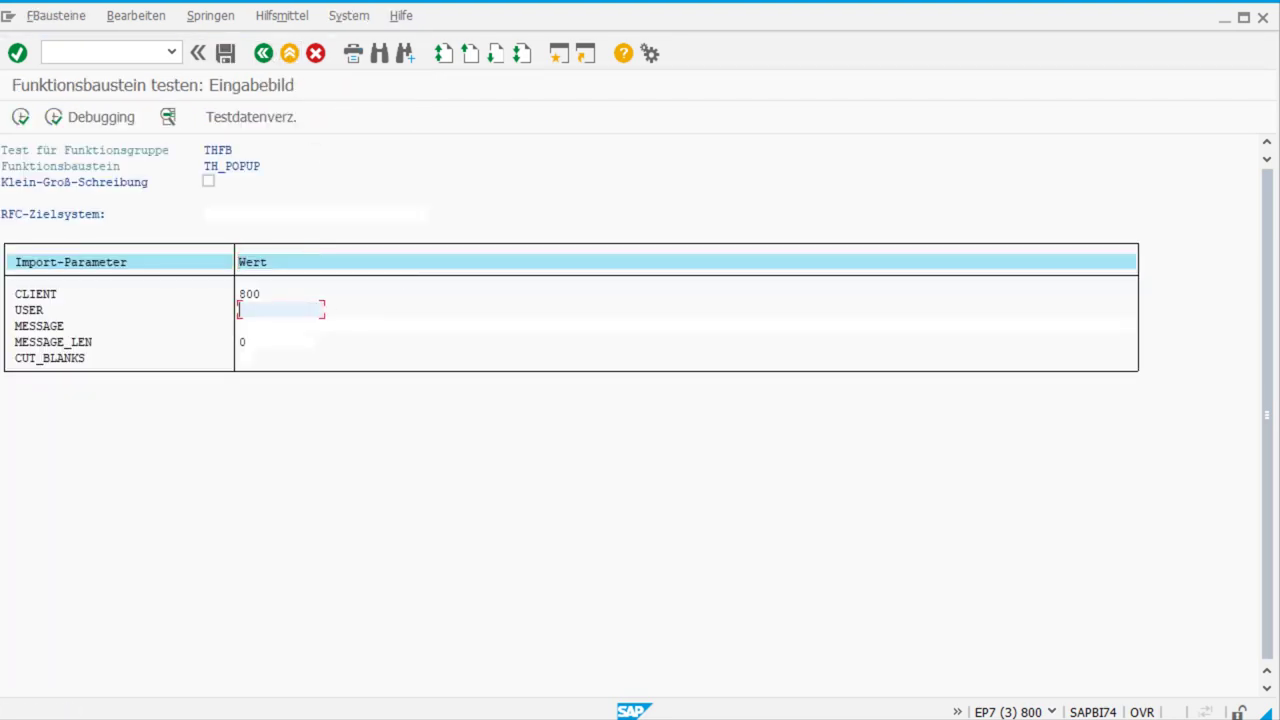
{"action": "type", "text": "USERW06"}
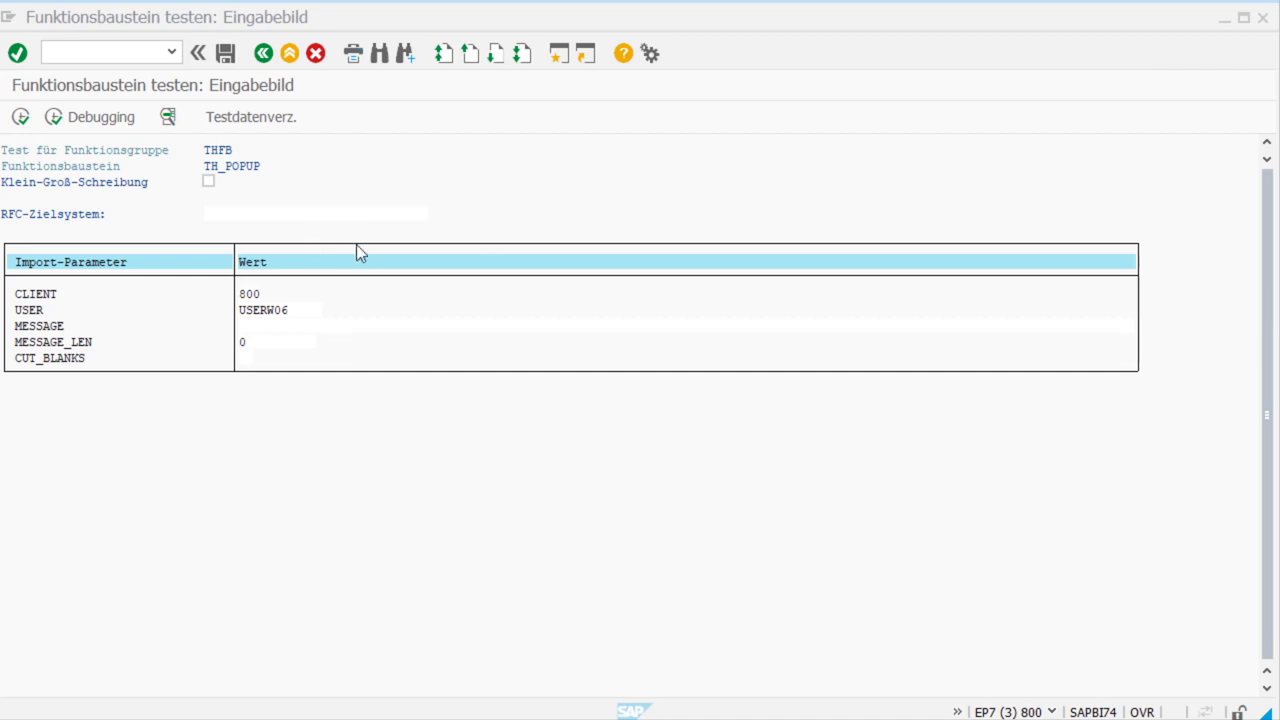
Set MESSAGE to "Testnachricht", execute the function module, dismiss the resulting popup and return to SAP Easy Access
{"action": "left_click", "coordinate": [280, 328]}
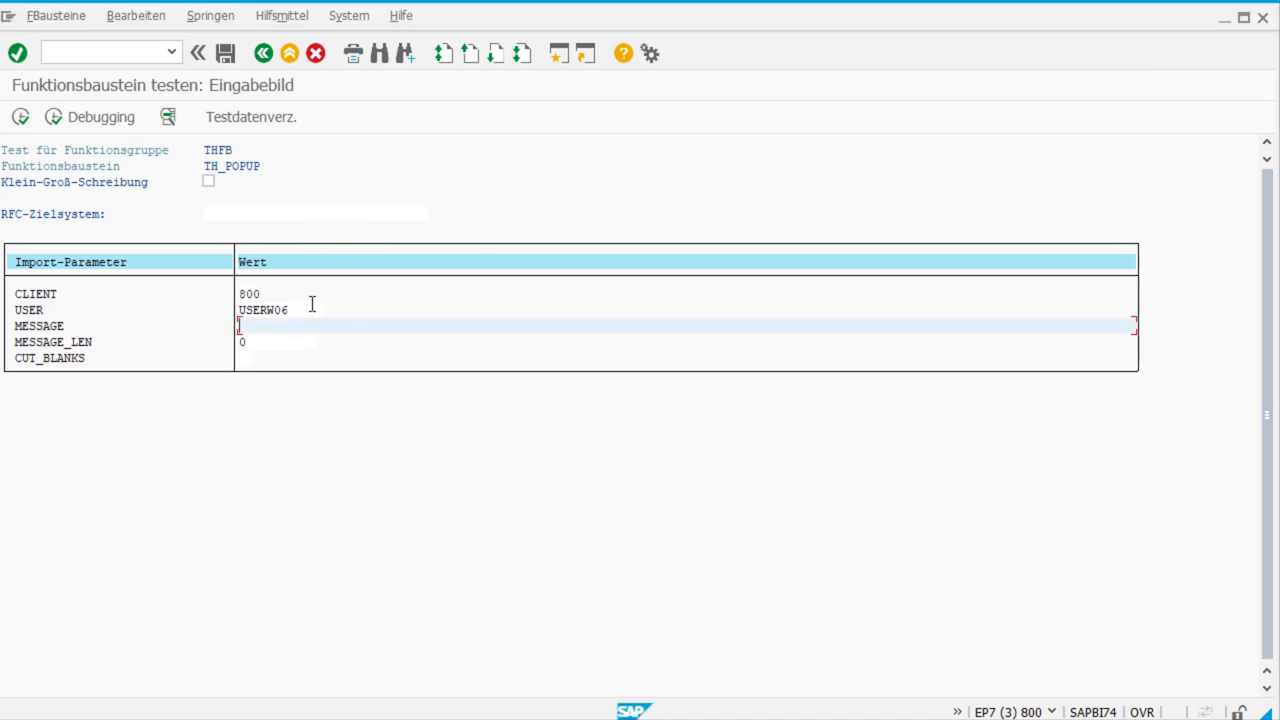
{"action": "type", "text": "Testnachricht"}
{"action": "left_click", "coordinate": [16, 126]}
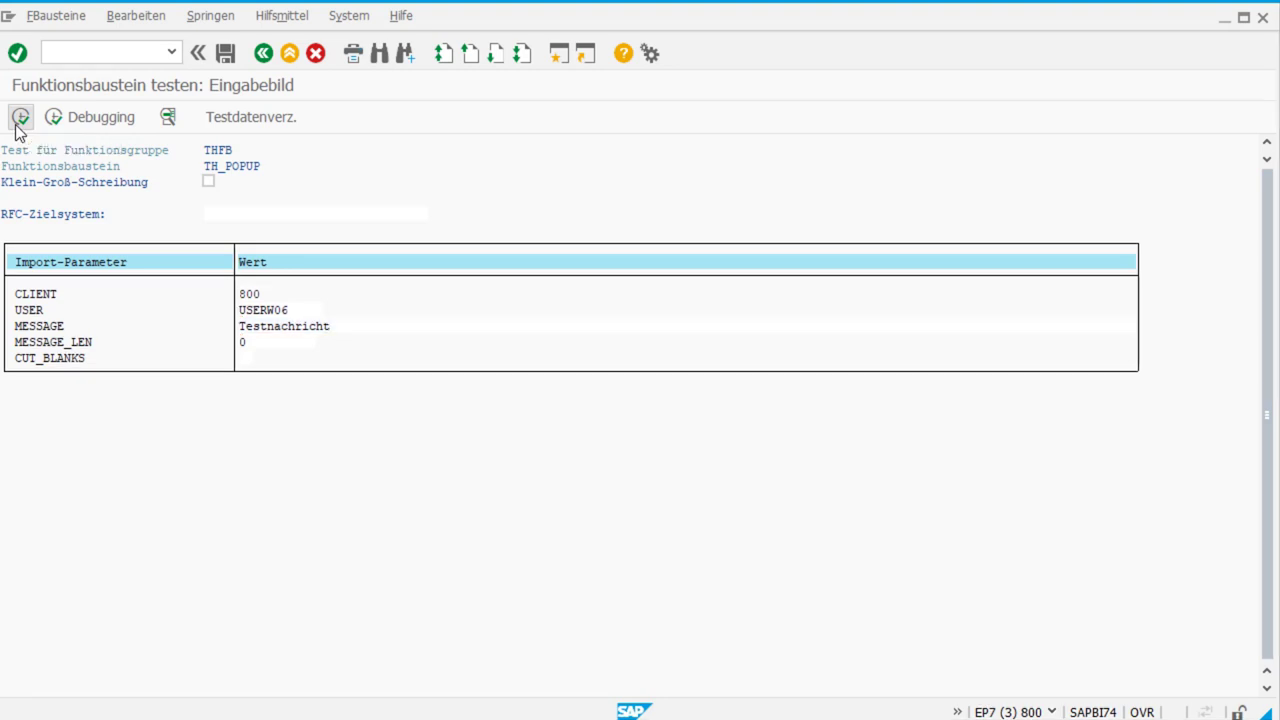
{"action": "left_click_drag", "start_coordinate": [398, 214], "coordinate": [422, 212]}
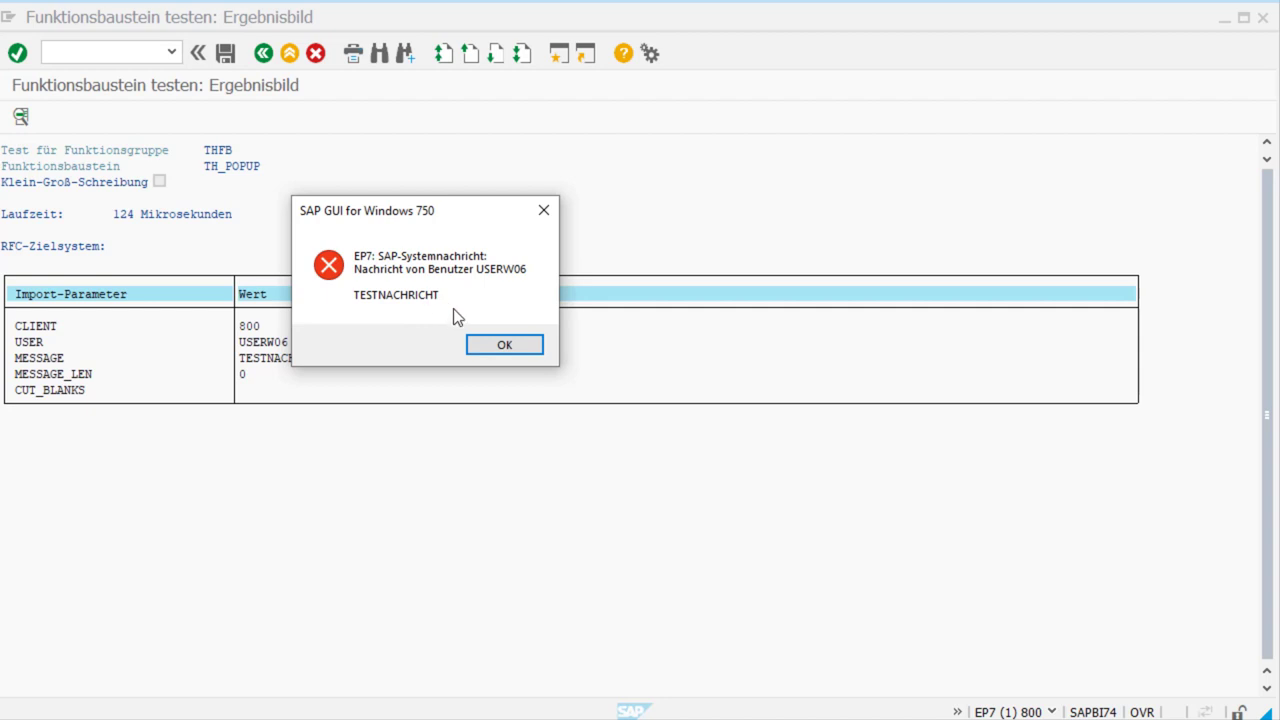
{"action": "left_click", "coordinate": [506, 345]}
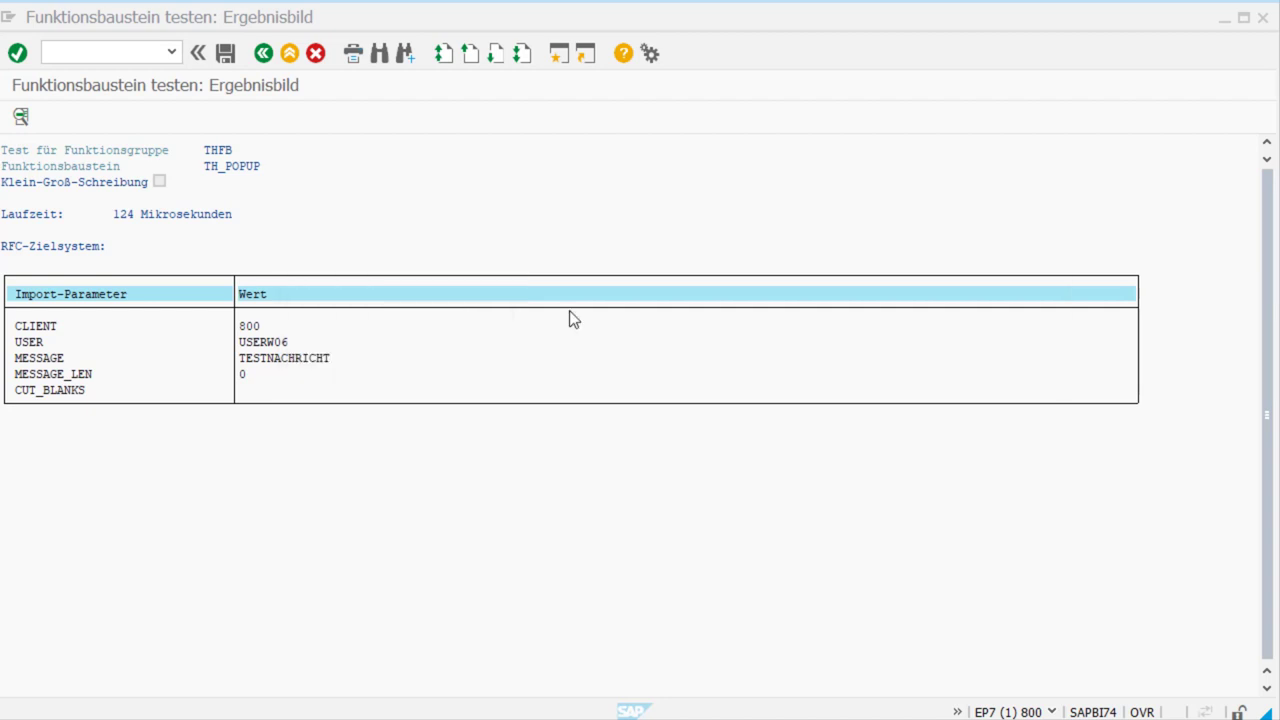
{"action": "key", "text": "shift+F3"}
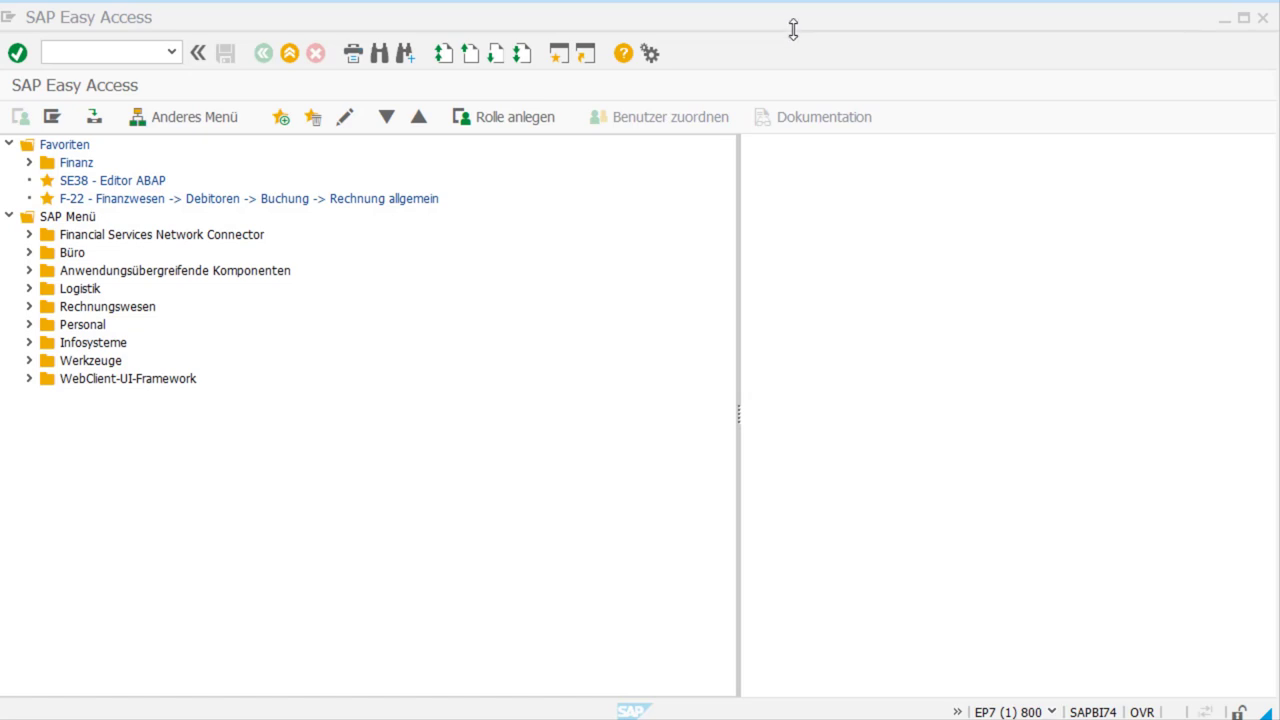
Create a short message (Kurznachricht) titled "Wichtige Nachricht" with the content "Testnachricht"
{"action": "left_click", "coordinate": [664, 86]}
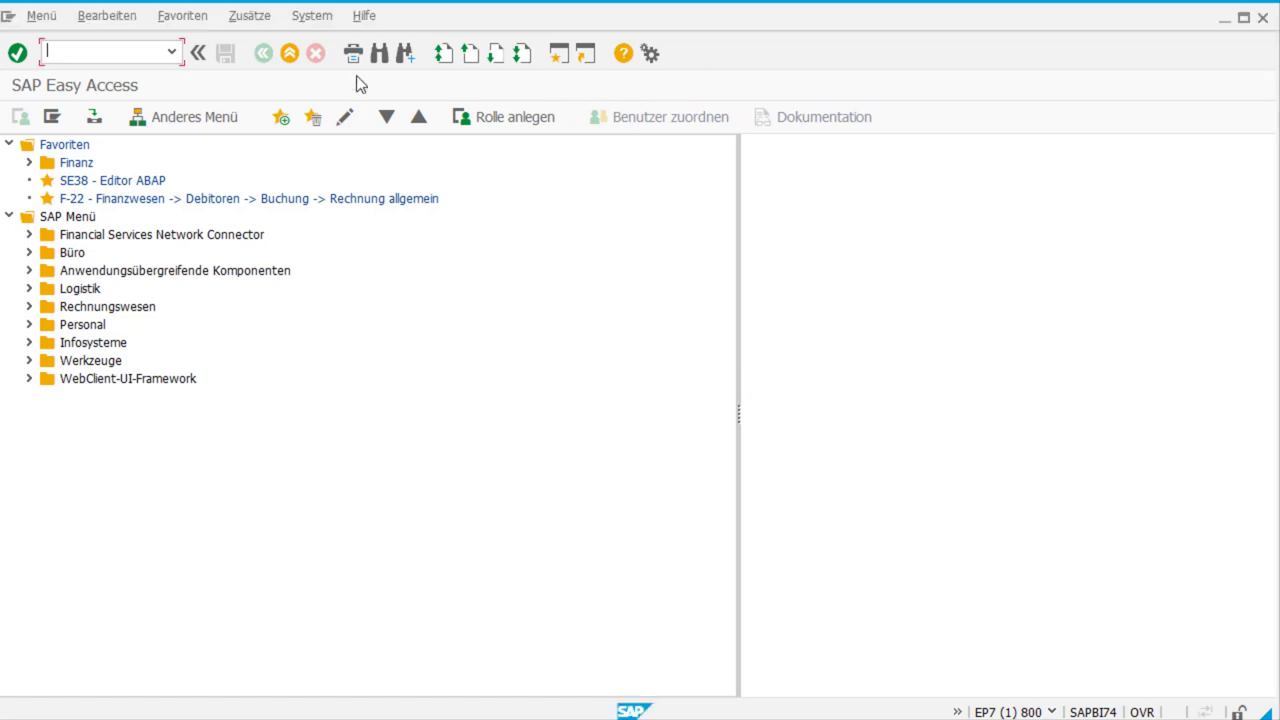
{"action": "left_click", "coordinate": [308, 18]}
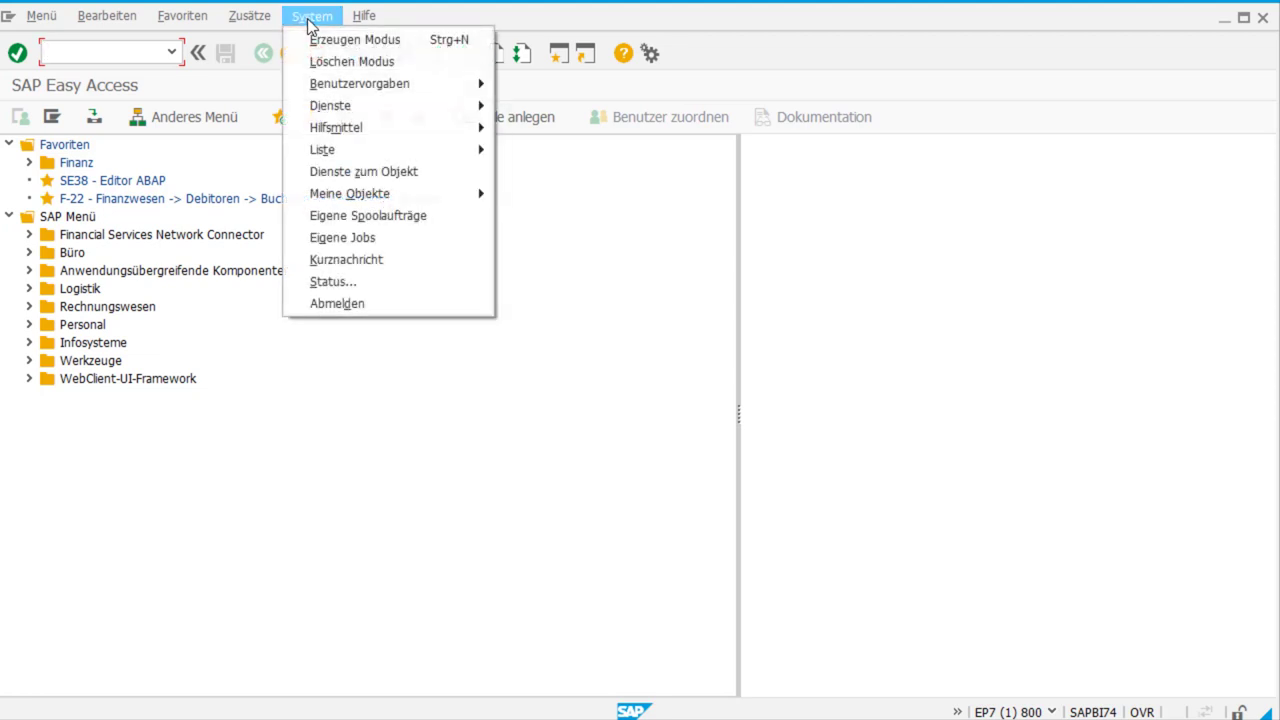
{"action": "left_click", "coordinate": [347, 262]}
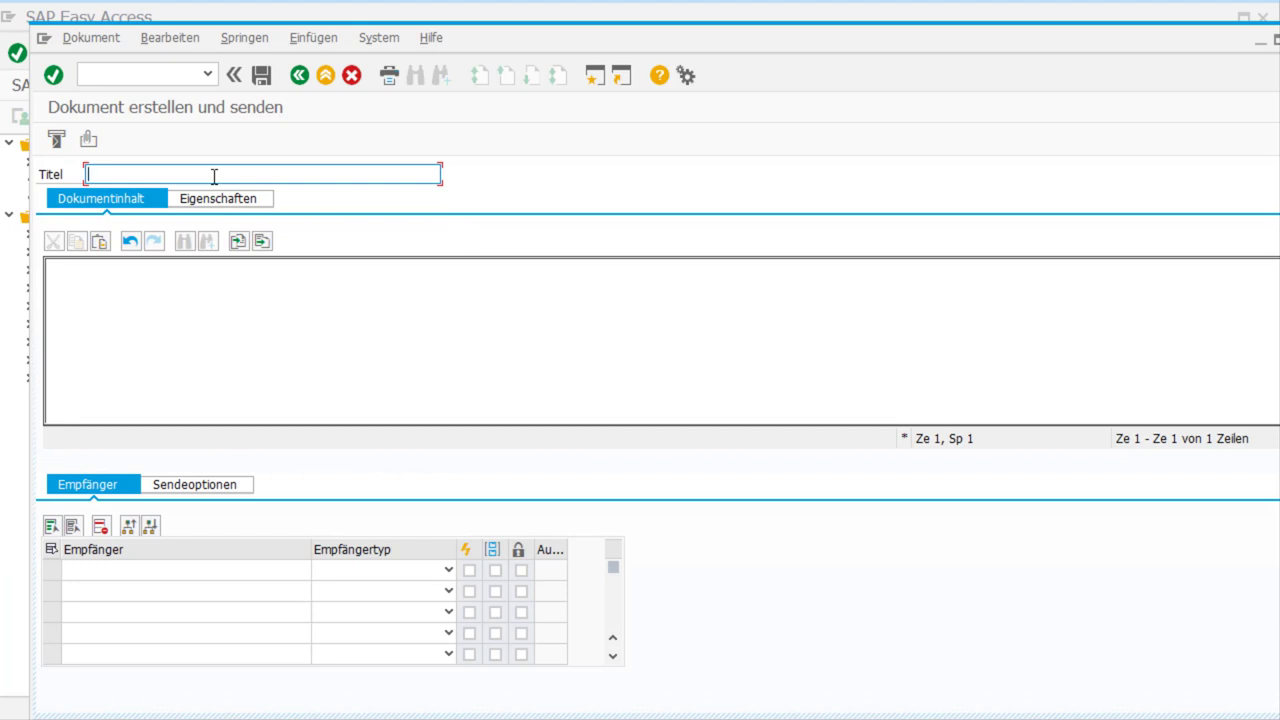
{"action": "type", "text": "Wichtige Nachricht"}
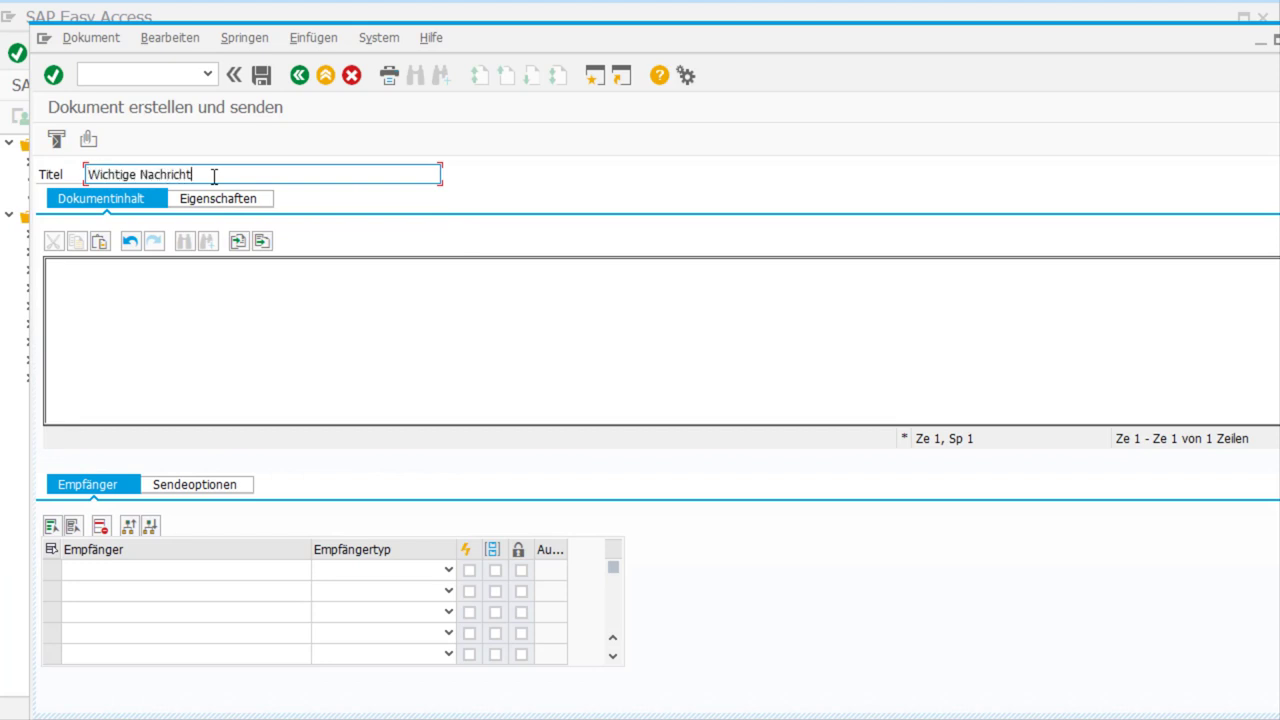
{"action": "left_click", "coordinate": [141, 295]}
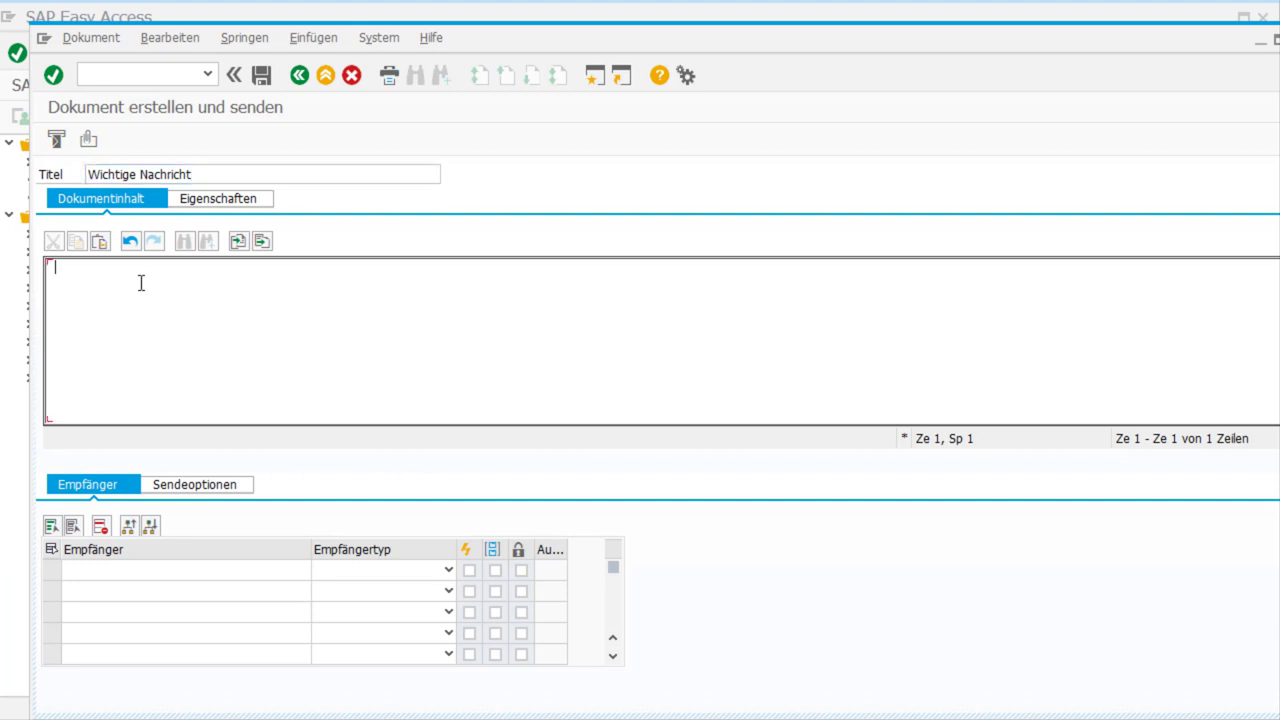
{"action": "type", "text": "Testnachricht"}
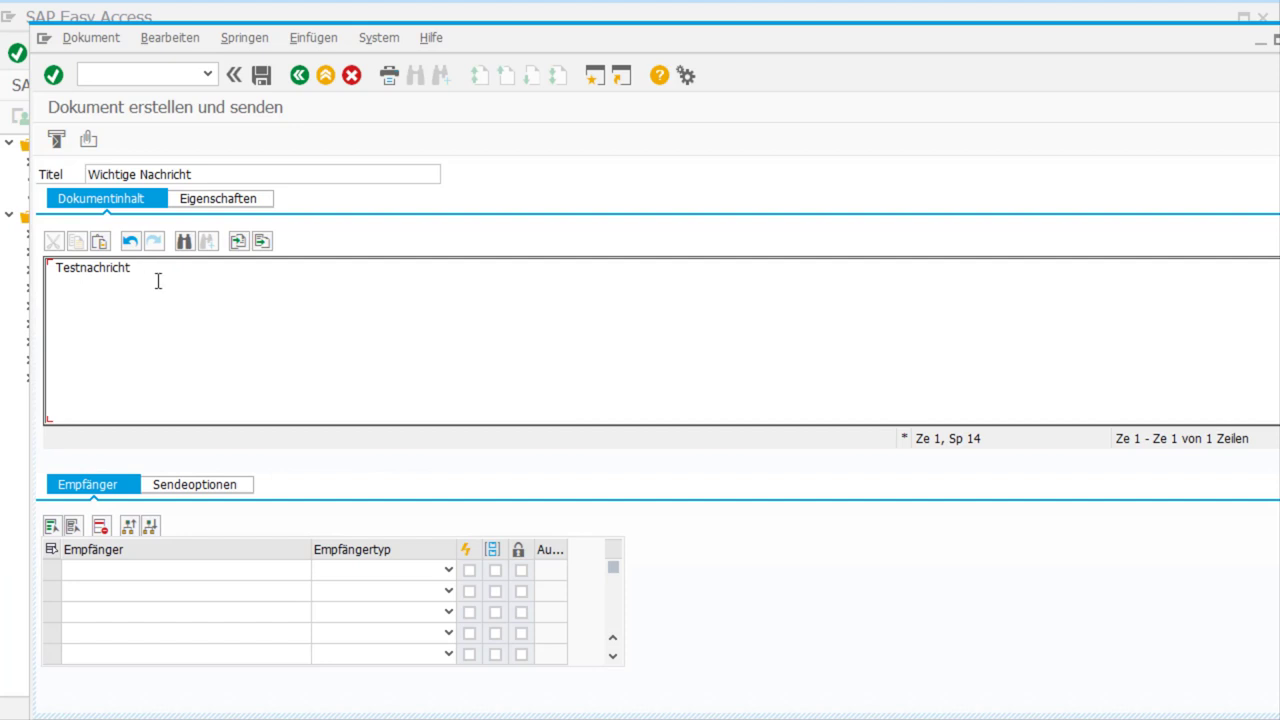
Add USERW06 as the recipient of the short message and send it
{"action": "left_click", "coordinate": [235, 572]}
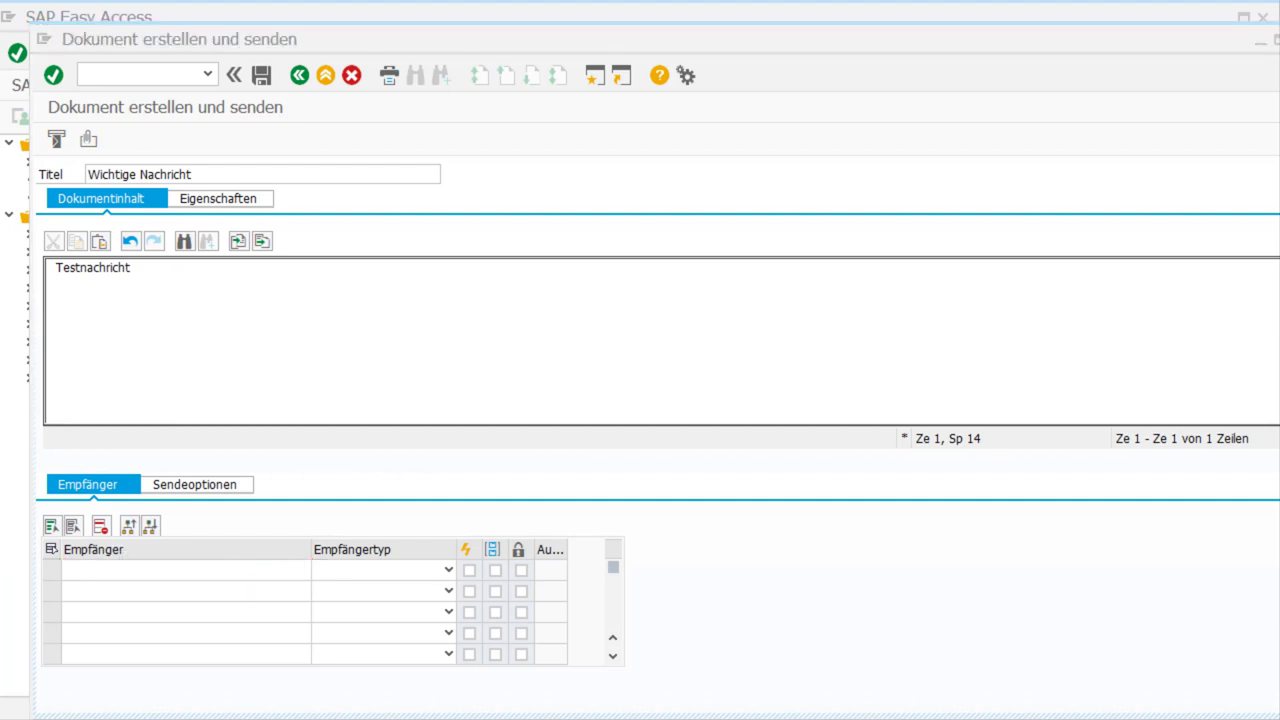
{"action": "left_click", "coordinate": [151, 572]}
{"action": "type", "text": "USERW06"}
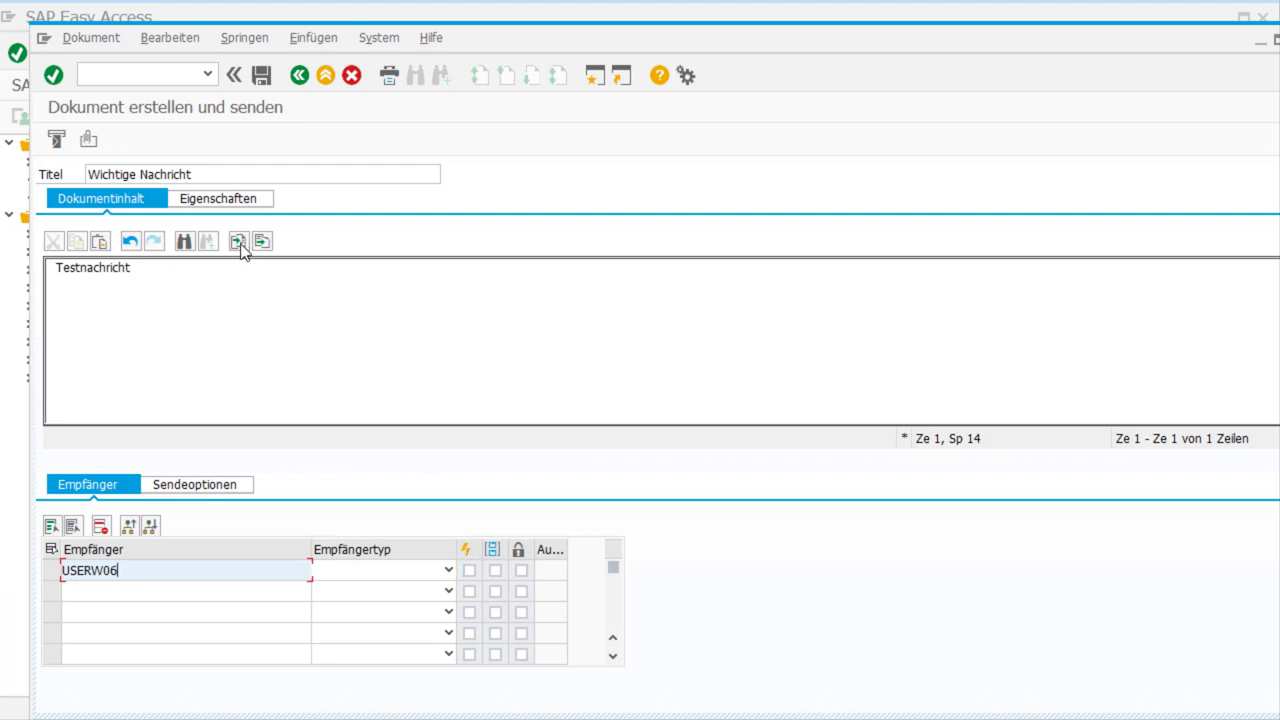
{"action": "left_click", "coordinate": [55, 142]}
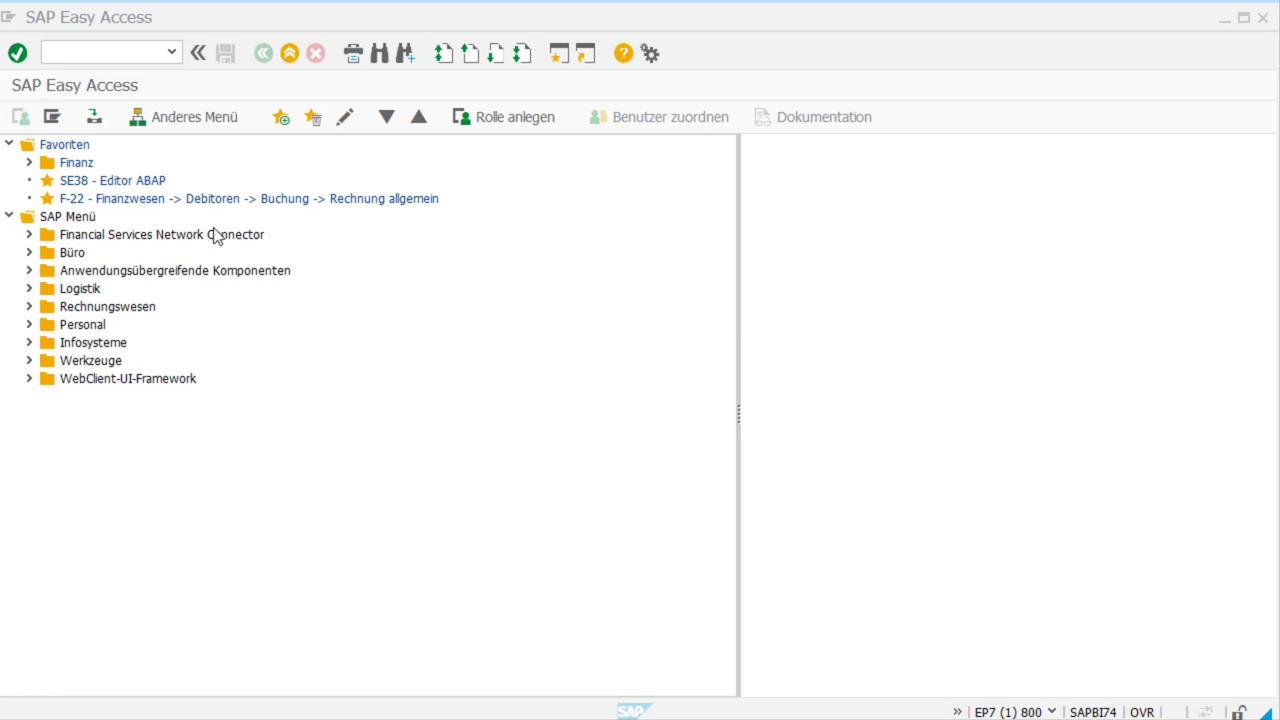
Check the inbox (Eingang) in the Business Workplace, and view its blank new message form before closing it
{"action": "left_click", "coordinate": [193, 88]}
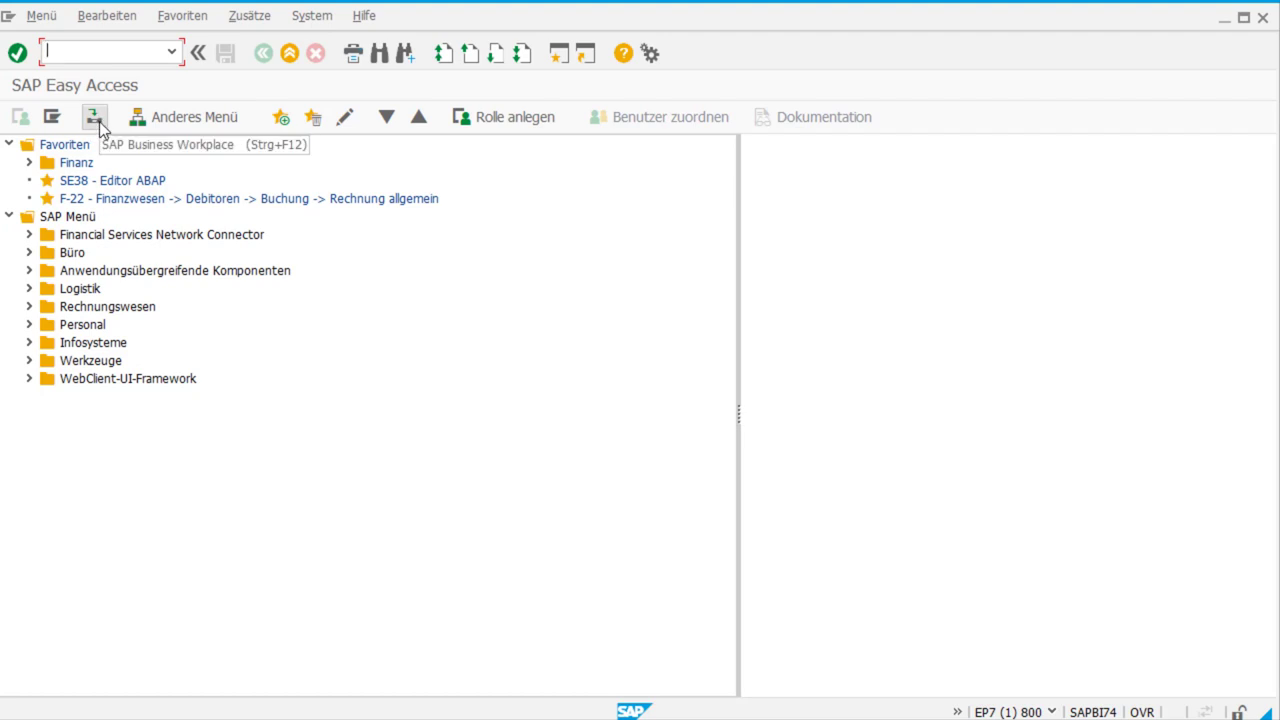
{"action": "left_click", "coordinate": [100, 124]}
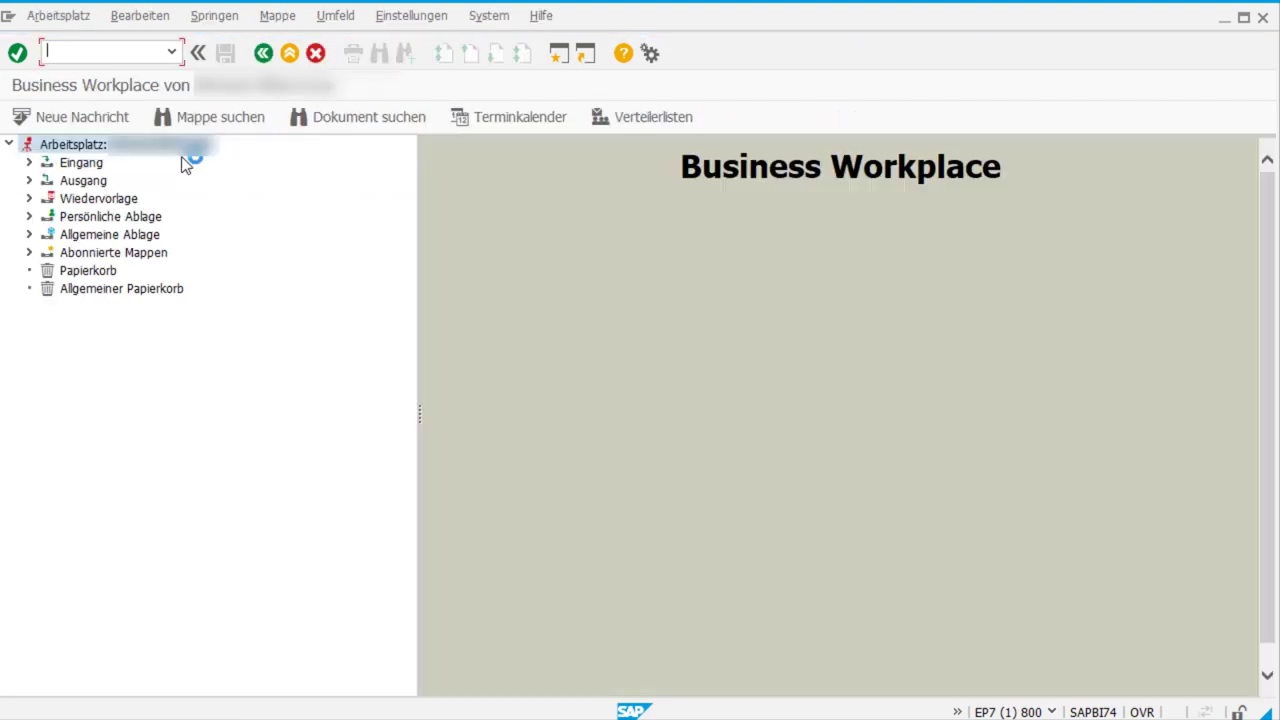
{"action": "left_click", "coordinate": [42, 168]}
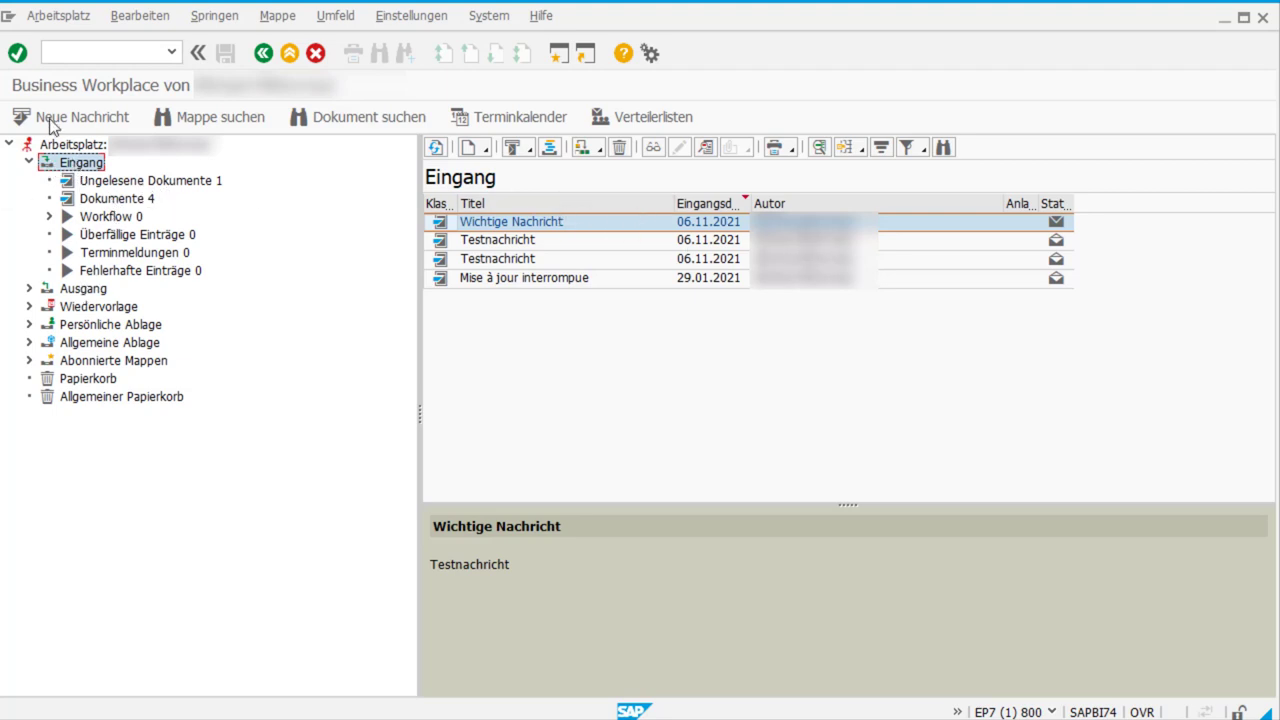
{"action": "left_click", "coordinate": [29, 161]}
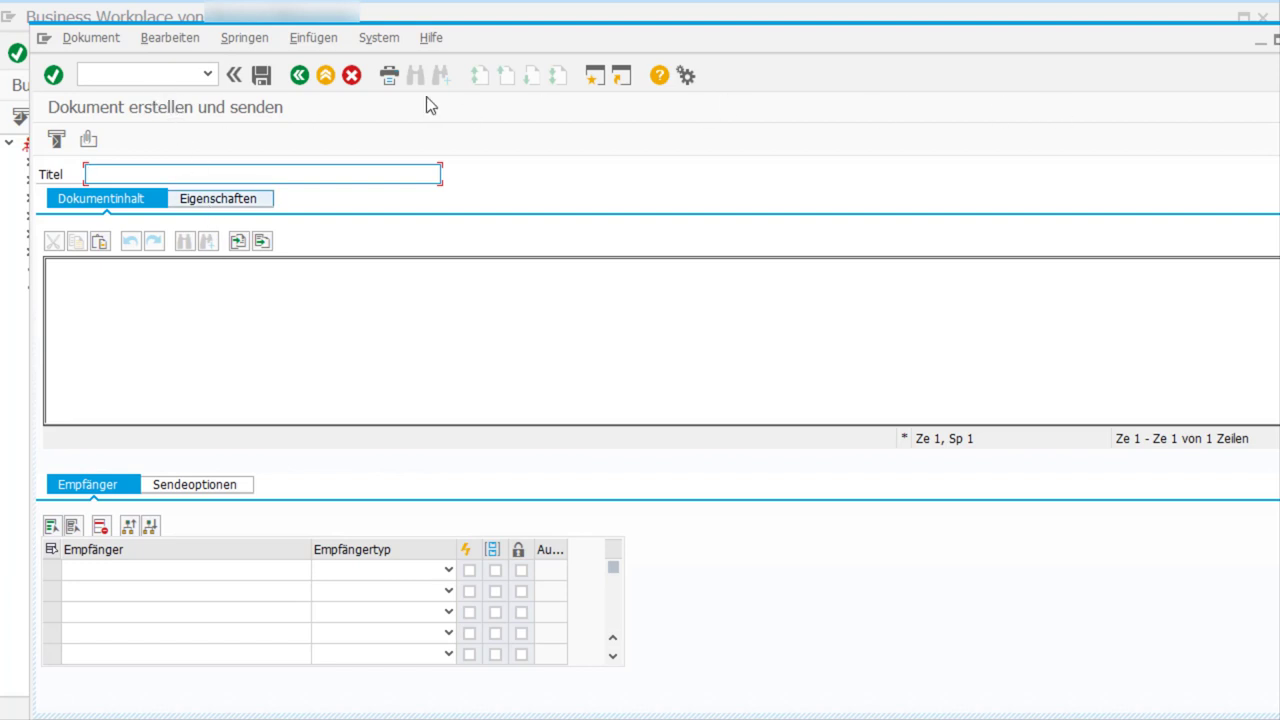
{"action": "left_click", "coordinate": [324, 76]}
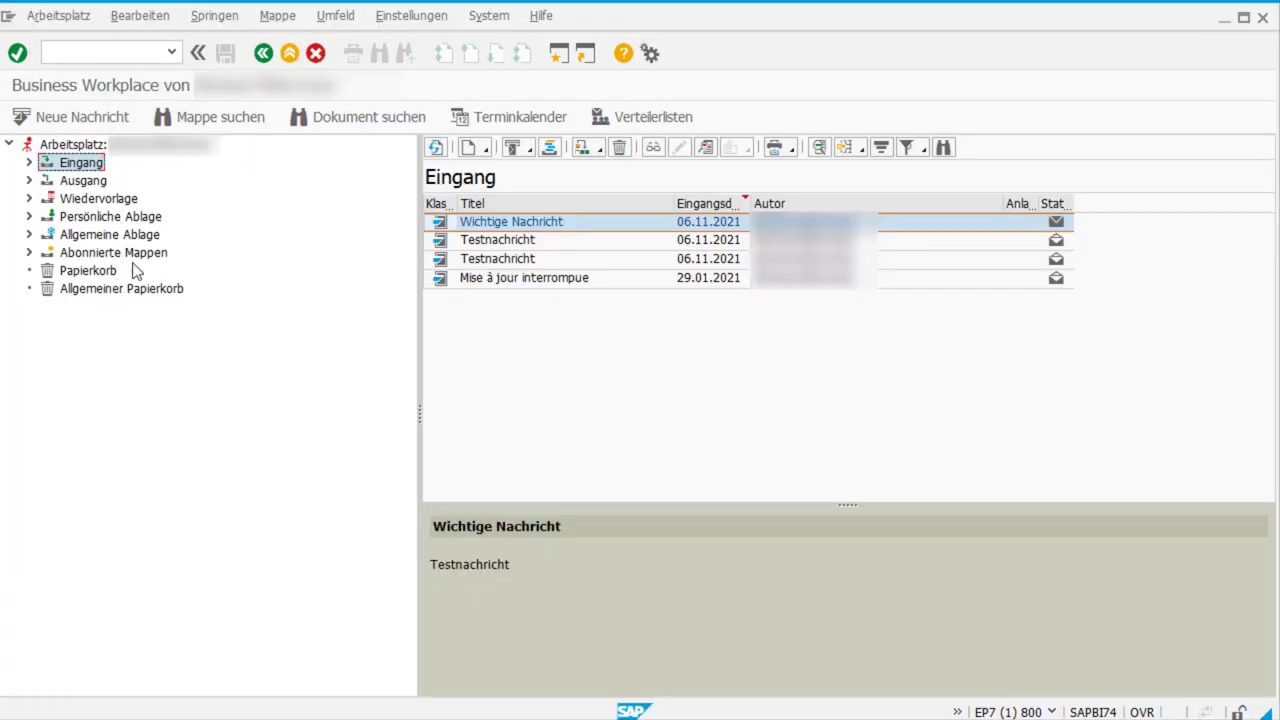